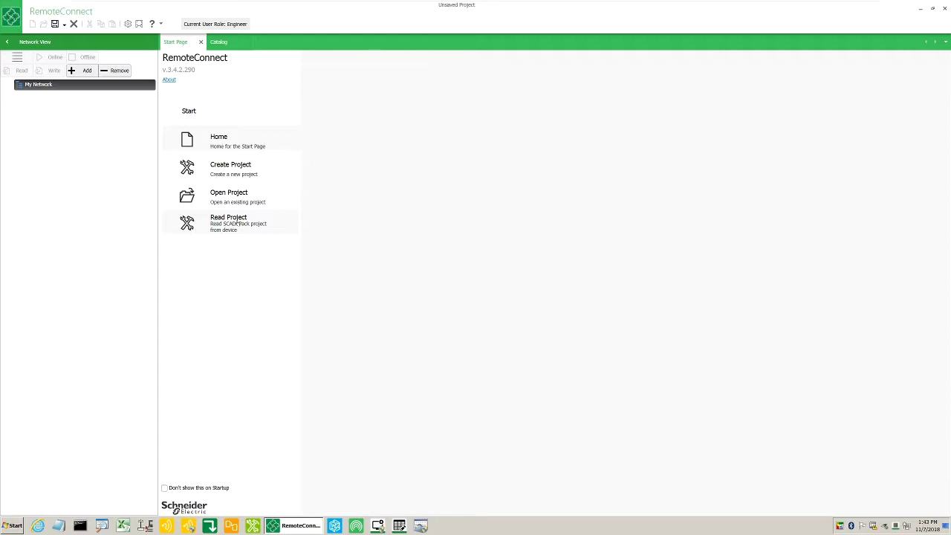
Create a new SCADAPack 575 project with DNP3 address 0 and 1 DNP3 master
left_click(234, 169)
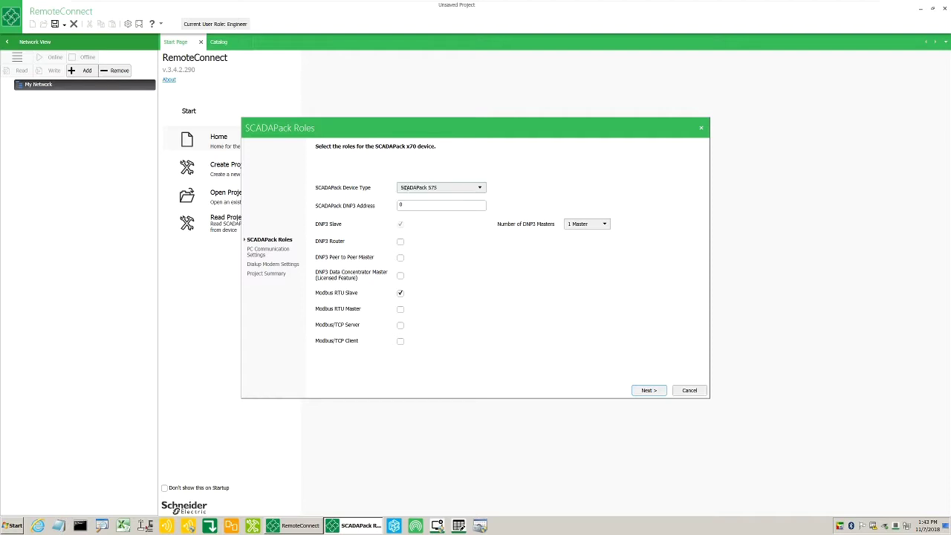
left_click(403, 188)
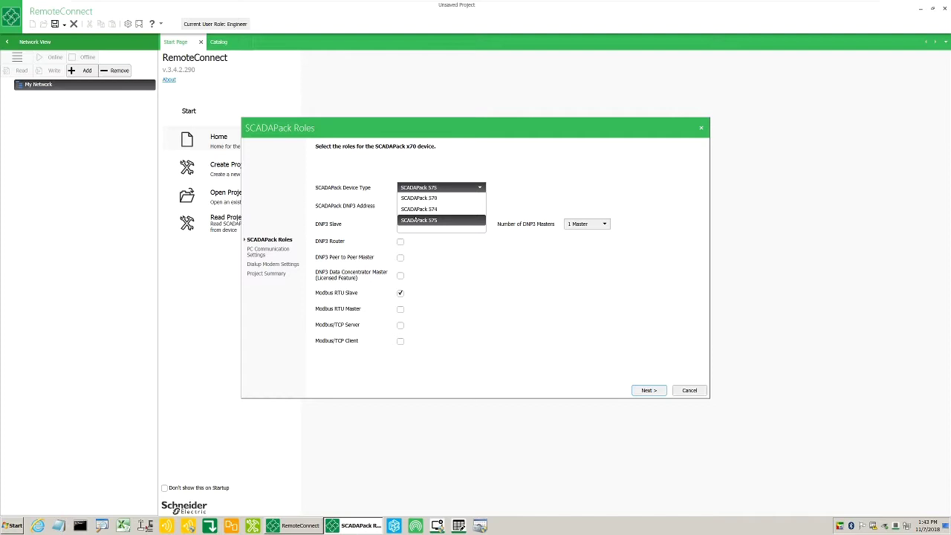
left_click(415, 220)
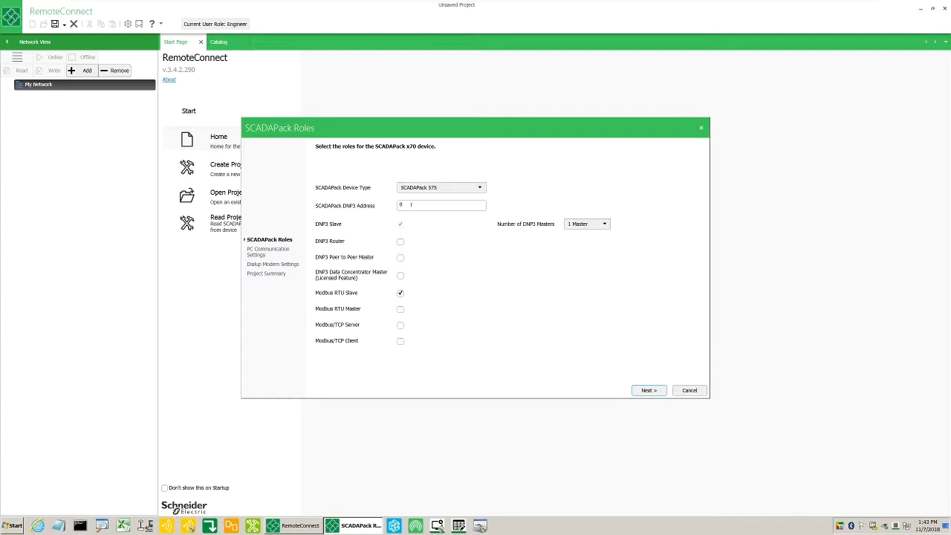
left_click(411, 205)
left_click_drag(411, 204, 390, 206)
left_click(573, 224)
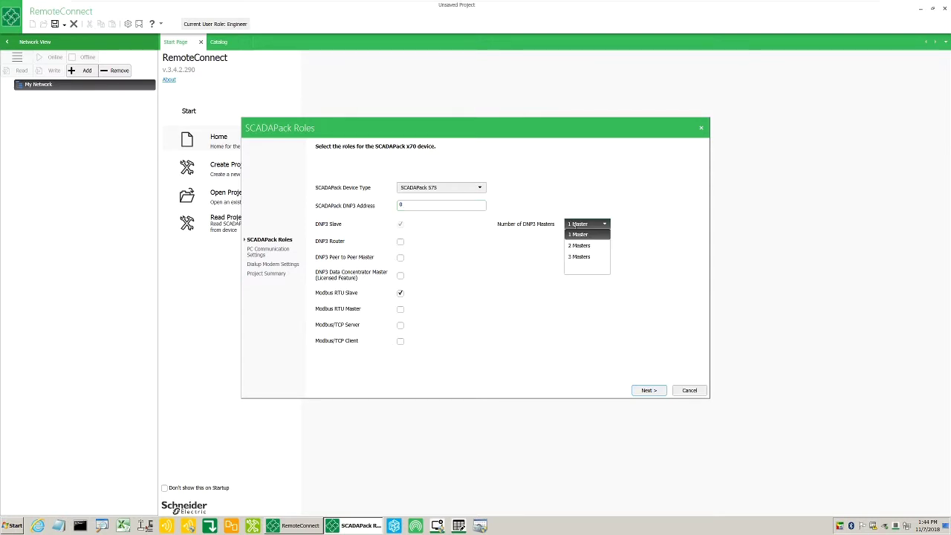
left_click(573, 224)
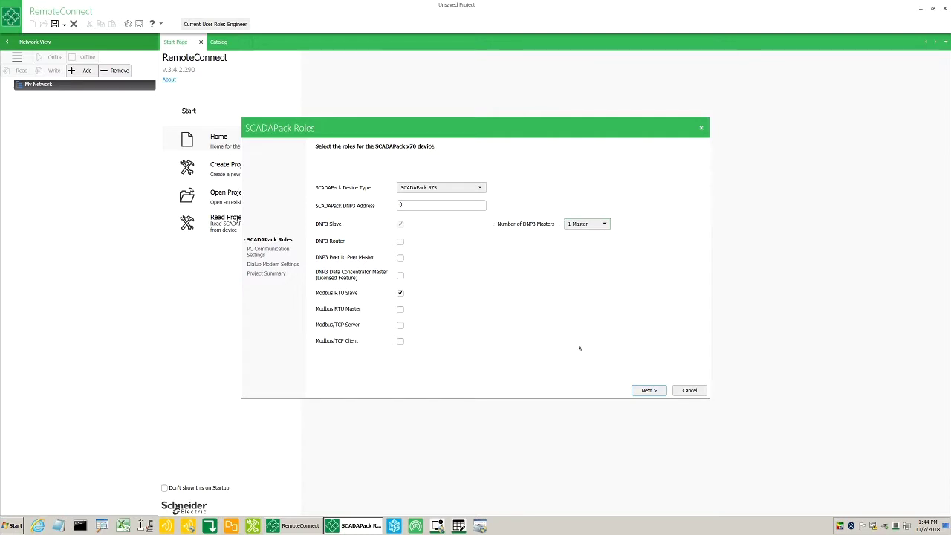
Switch the PC communication type to Serial
left_click(645, 391)
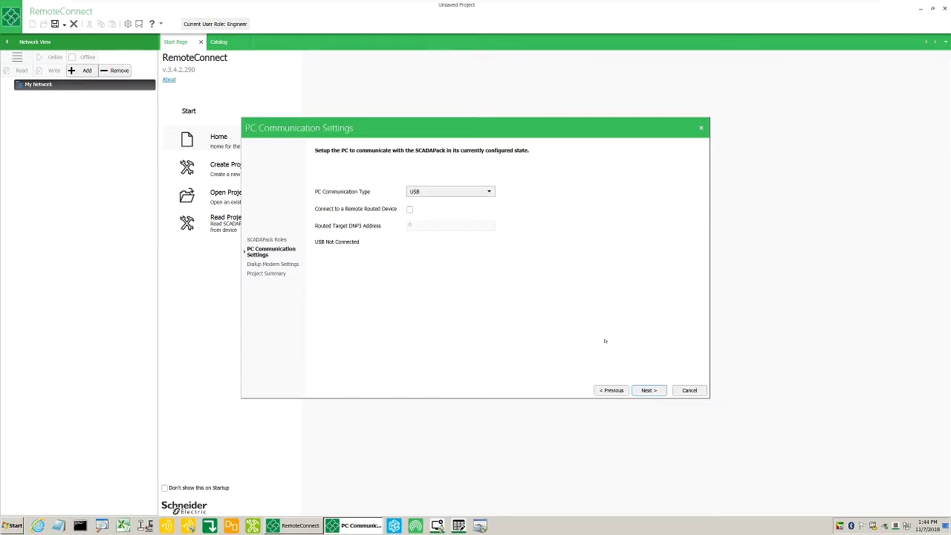
left_click(466, 192)
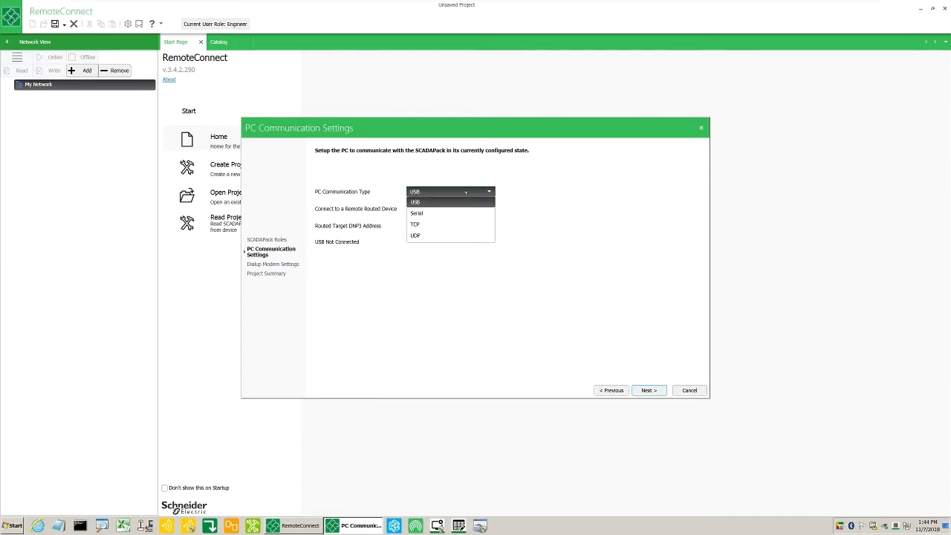
left_click(461, 212)
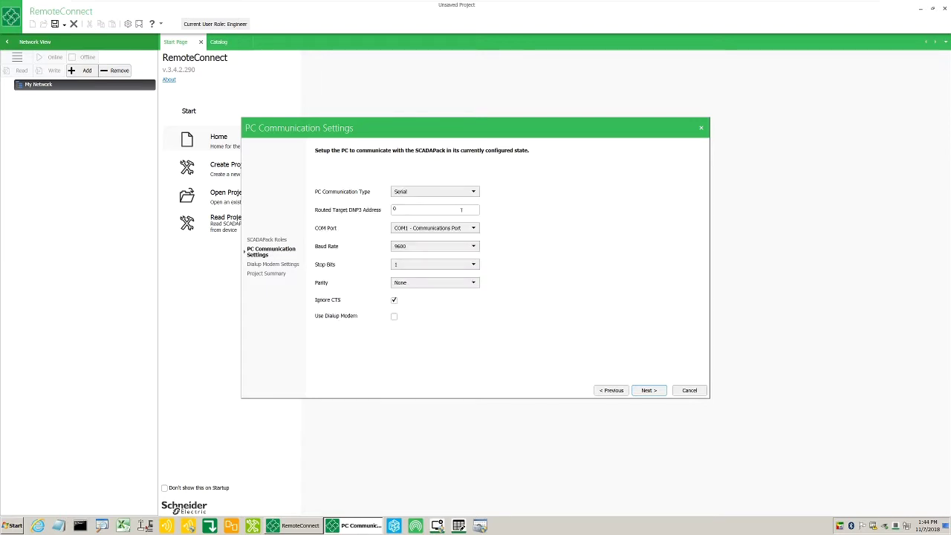
left_click(449, 209)
Keep the serial link at COM1, 9600 baud, 1 stop bit and no parity
left_click(450, 227)
left_click(451, 238)
left_click(449, 246)
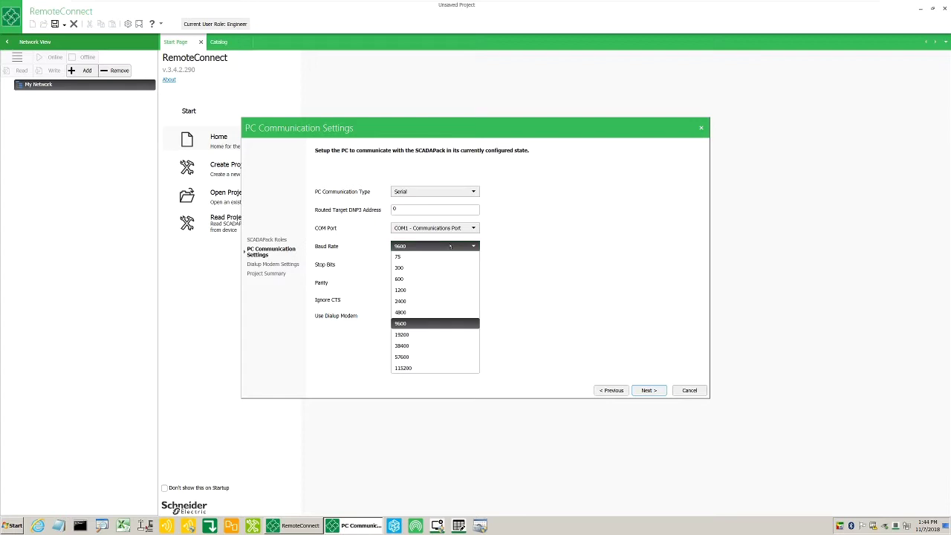
left_click(449, 246)
left_click(449, 263)
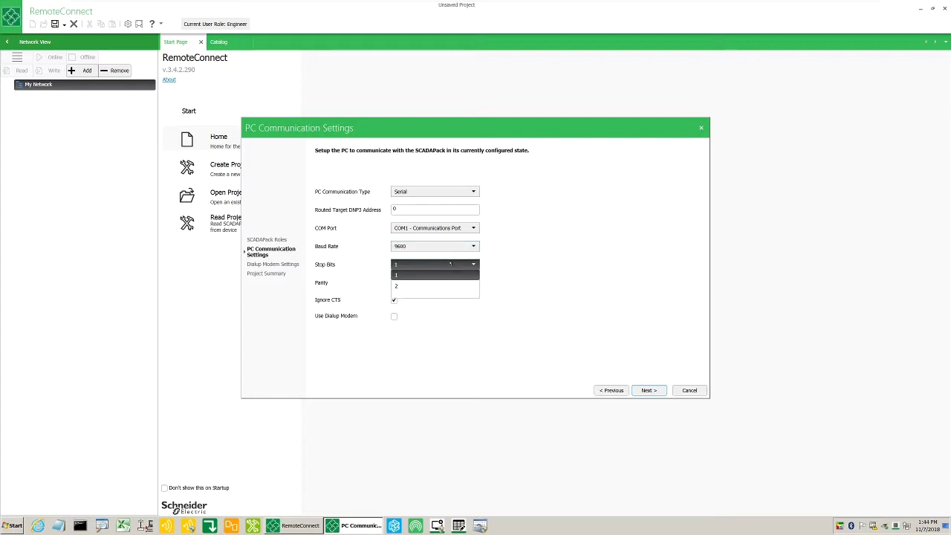
left_click(450, 263)
left_click(450, 282)
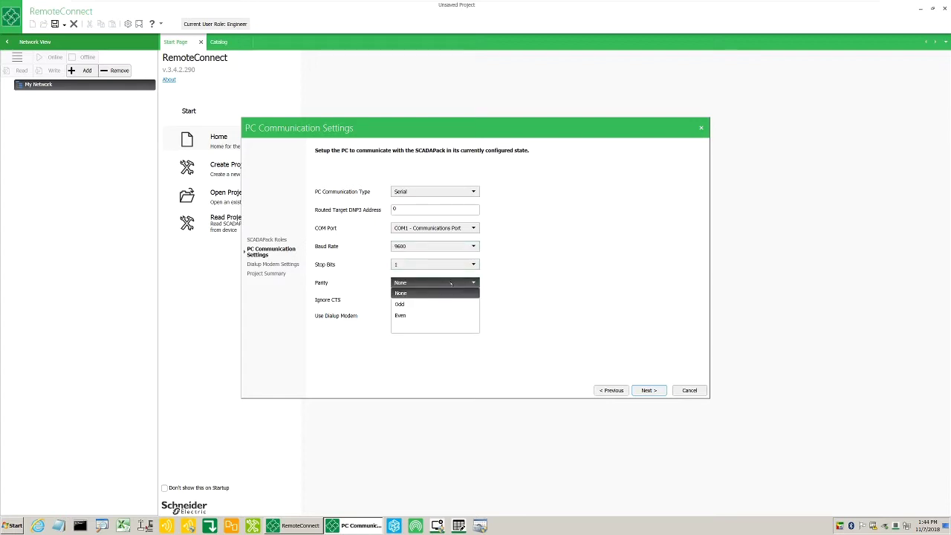
left_click(450, 283)
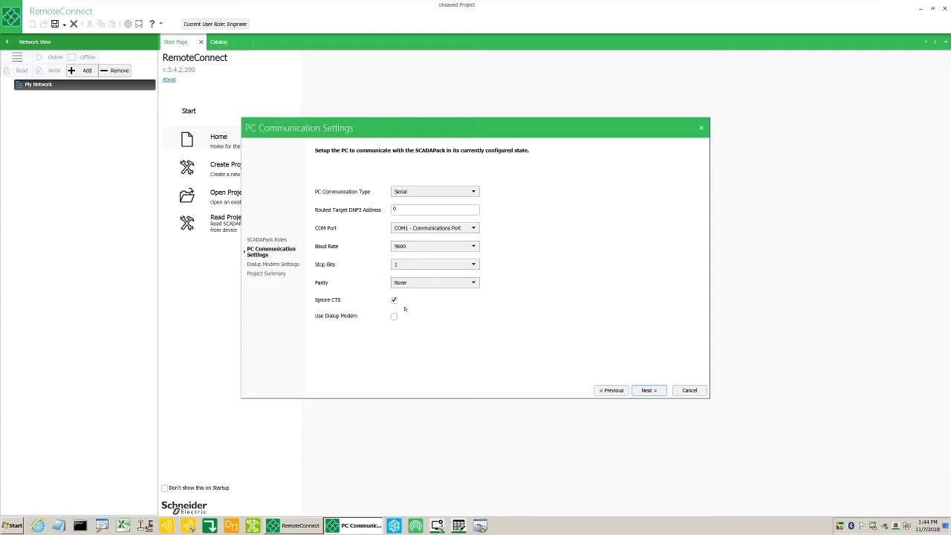
left_click(632, 389)
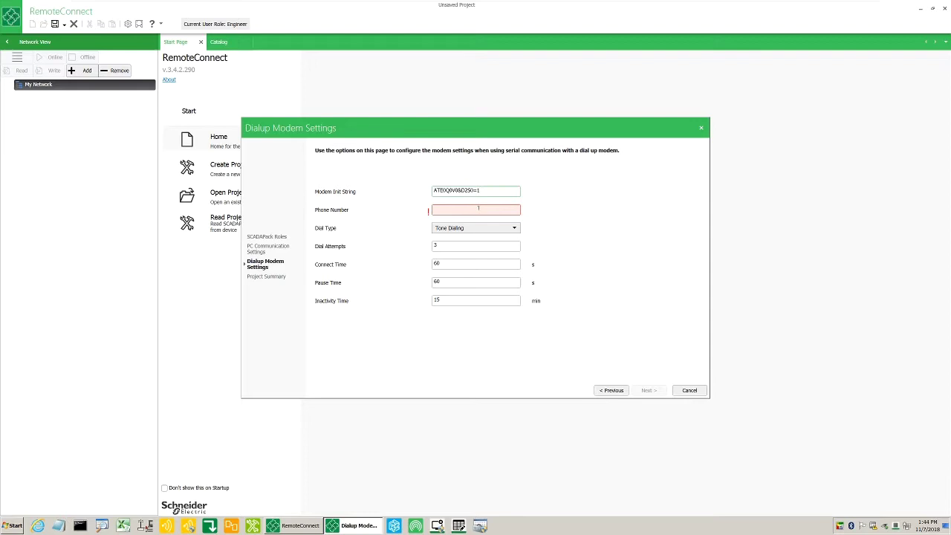
Enter a modem phone number, then return to the PC communication settings
left_click(479, 209)
type("0612345678")
left_click(611, 390)
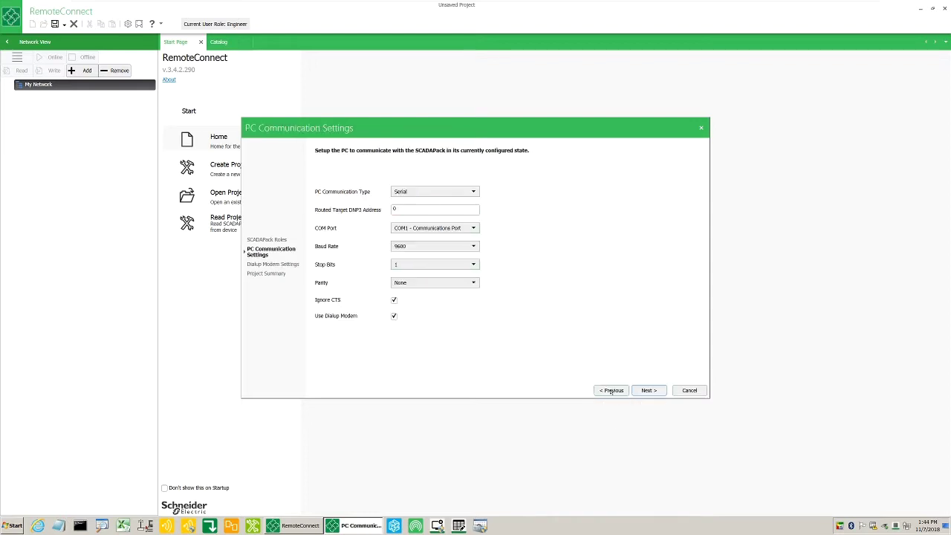
Try TCP as the PC communication type, then settle on USB
left_click(450, 190)
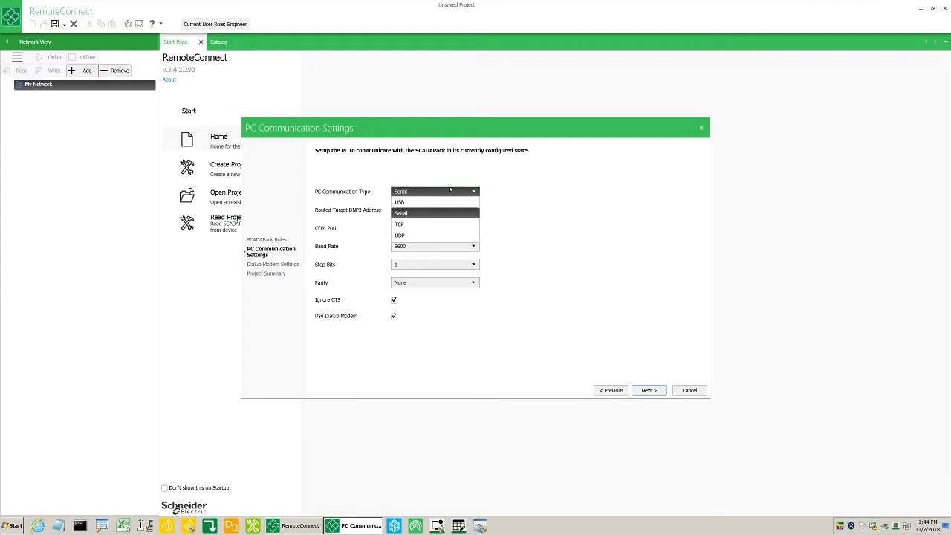
left_click(443, 223)
left_click(434, 210)
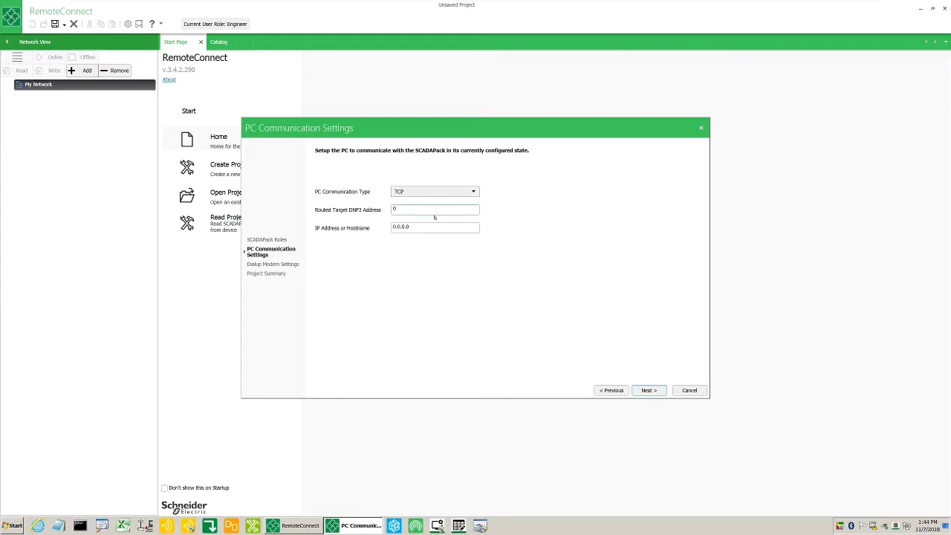
left_click(436, 226)
left_click(451, 192)
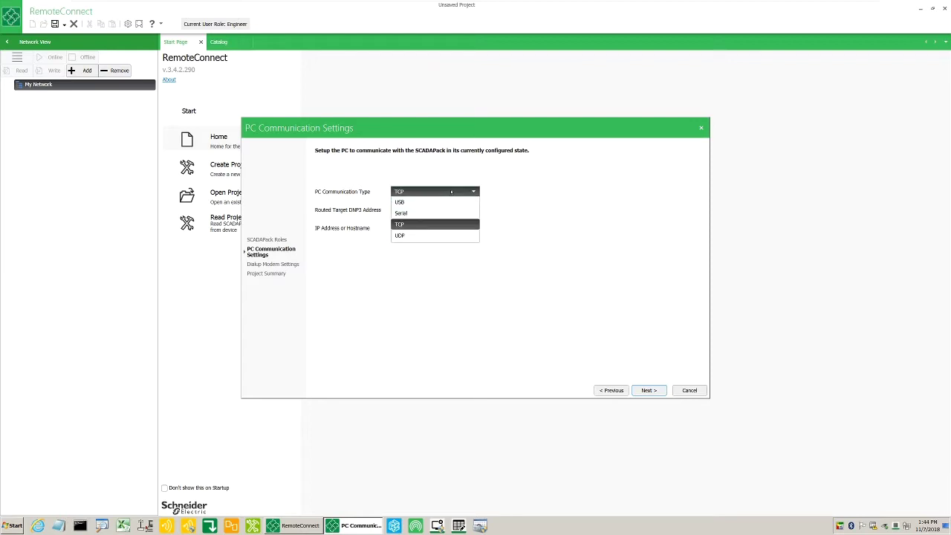
left_click(450, 201)
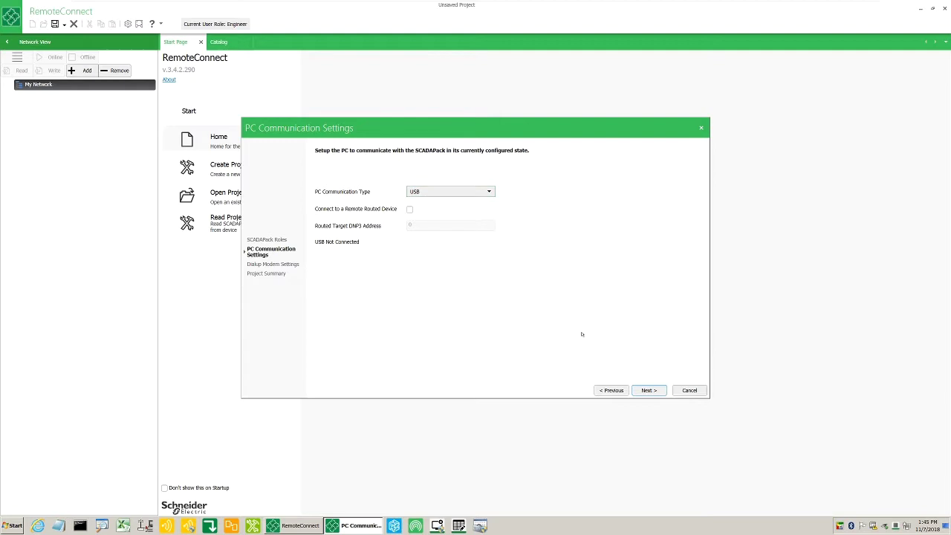
Pass the Project Summary and finish the wizard to create the project
left_click(648, 389)
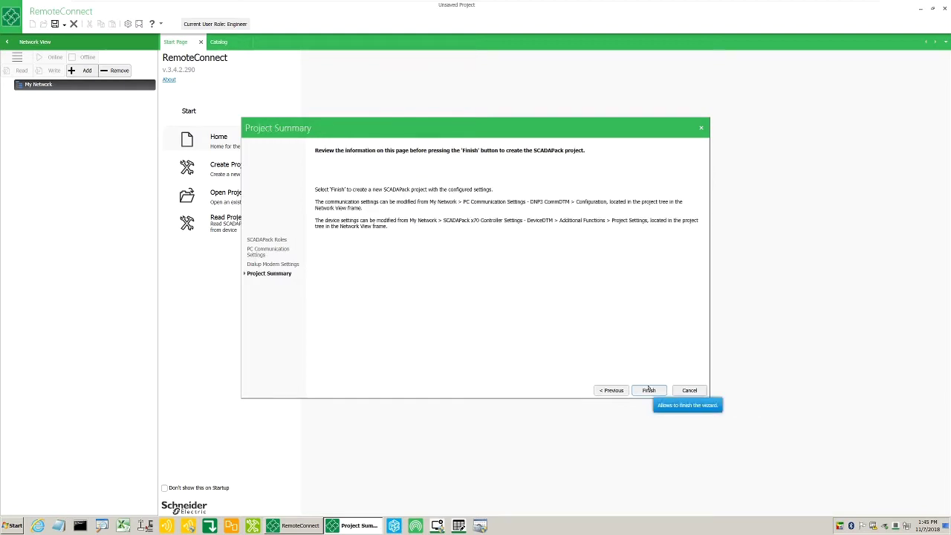
left_click(648, 390)
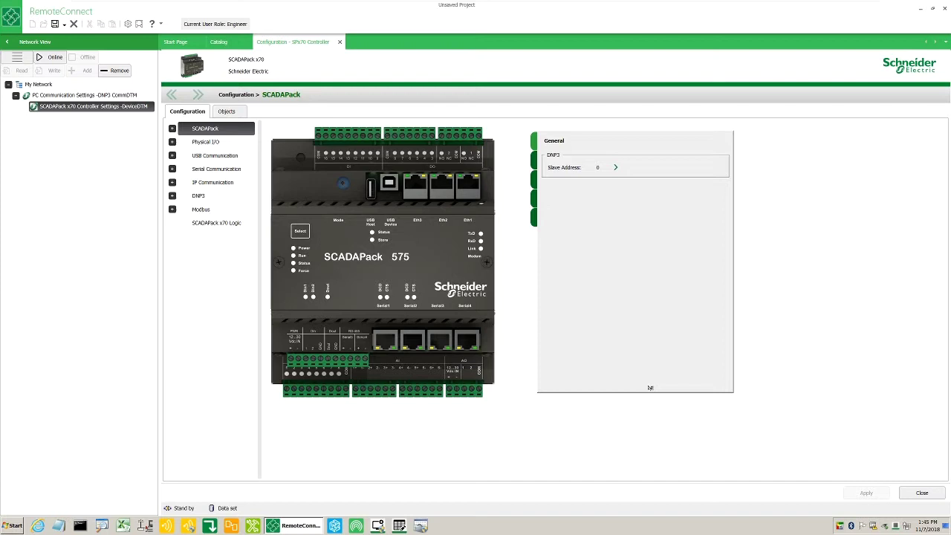
Check the Ethernet, USB and serial port summaries, then view and close the manual's LED descriptions
mouse_move(420, 186)
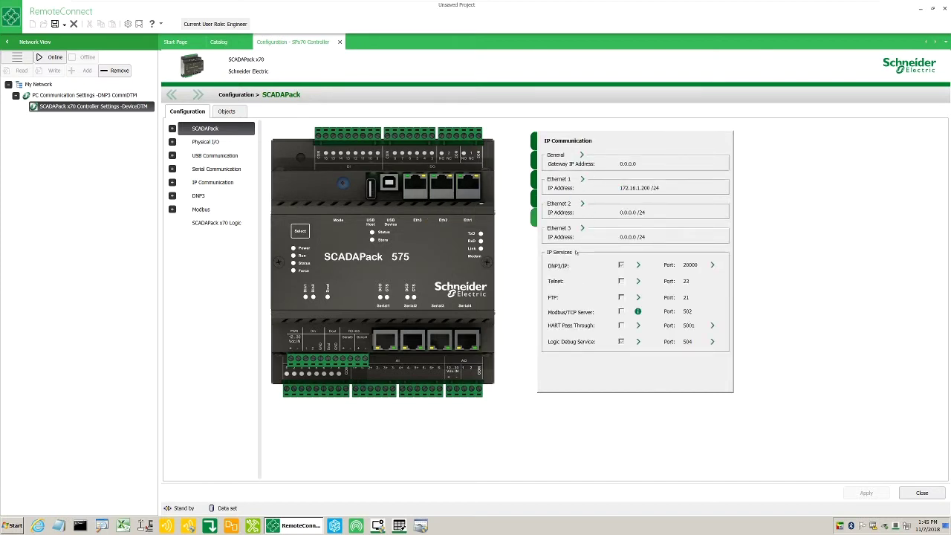
mouse_move(374, 192)
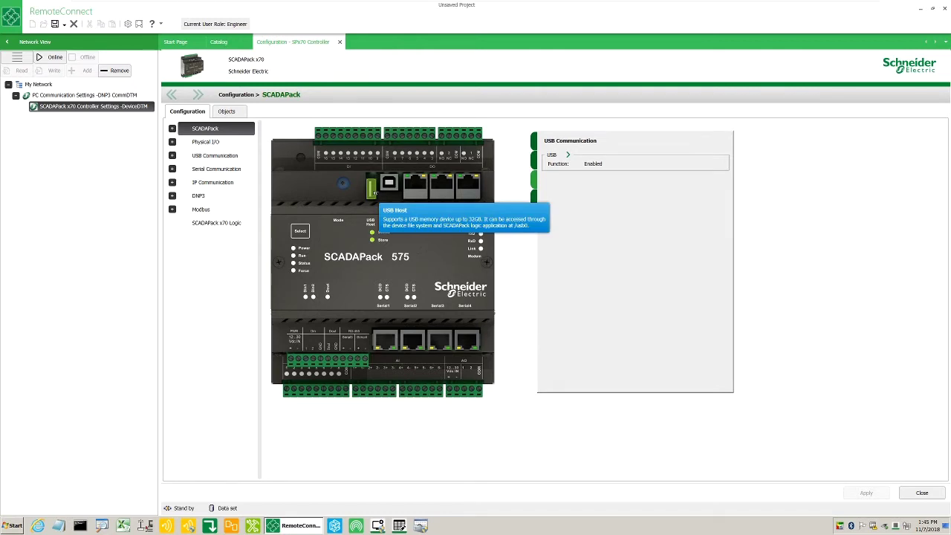
mouse_move(385, 340)
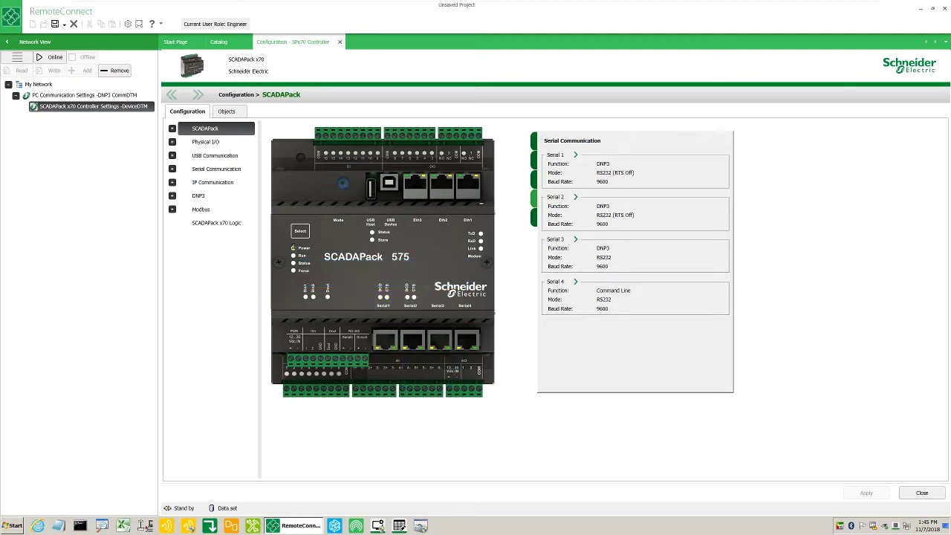
left_click(295, 248)
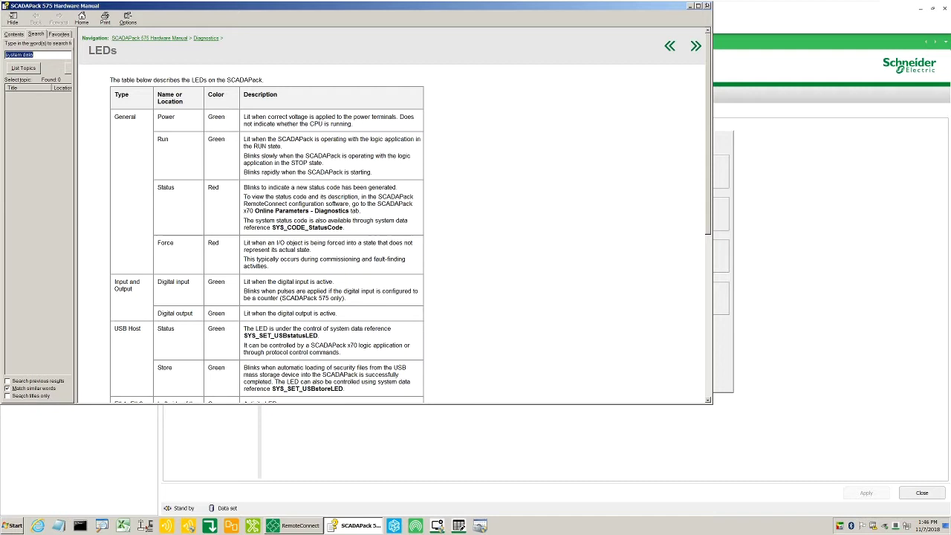
left_click(706, 5)
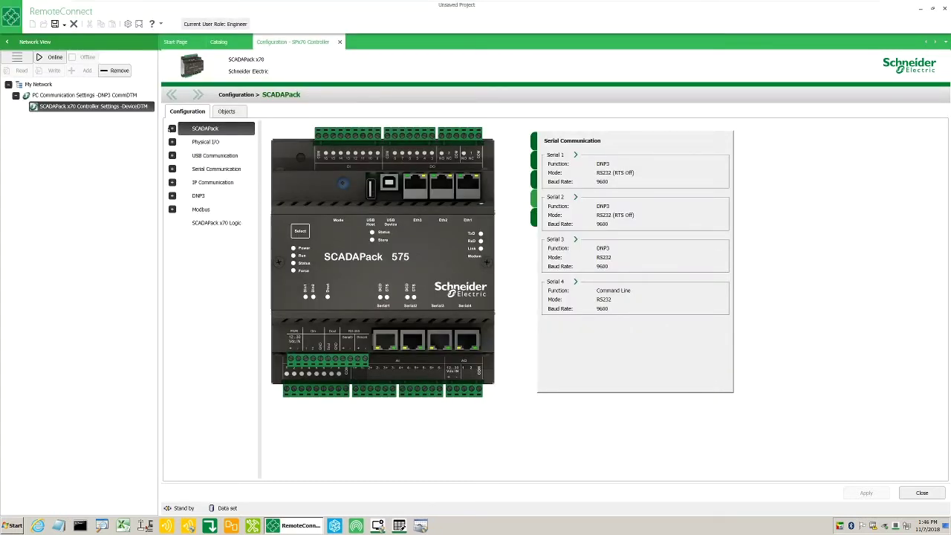
Show SCADAPack Settings with Advanced Configuration expanded, and expand Physical I/O to reveal Local
left_click(172, 129)
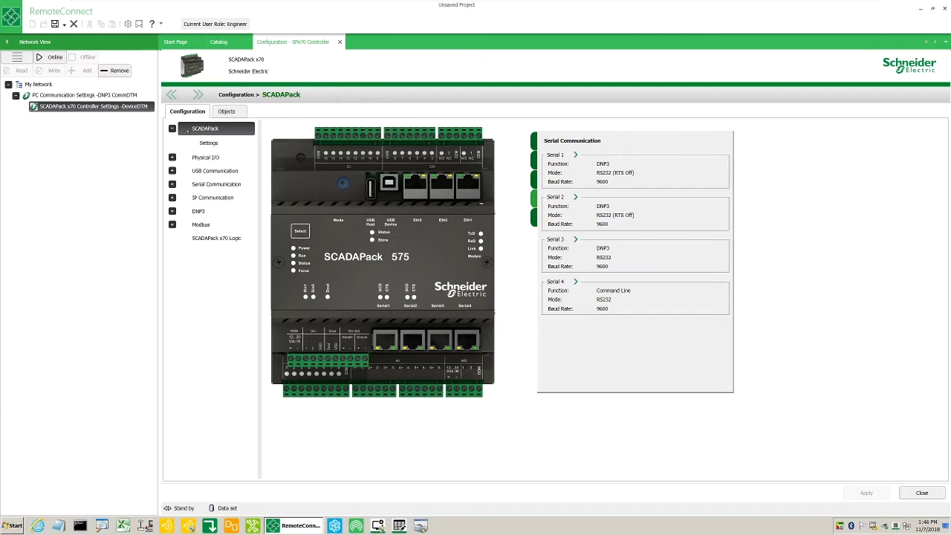
left_click(201, 142)
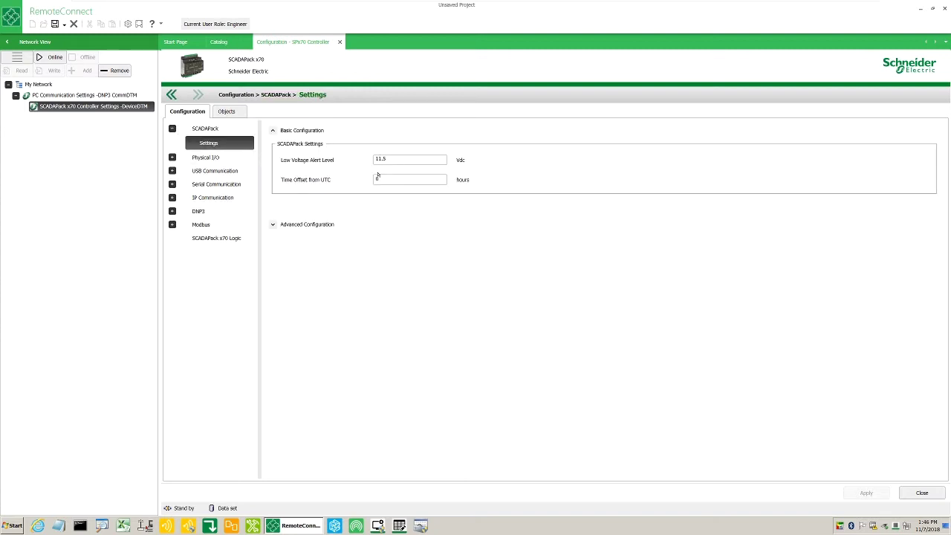
left_click(272, 225)
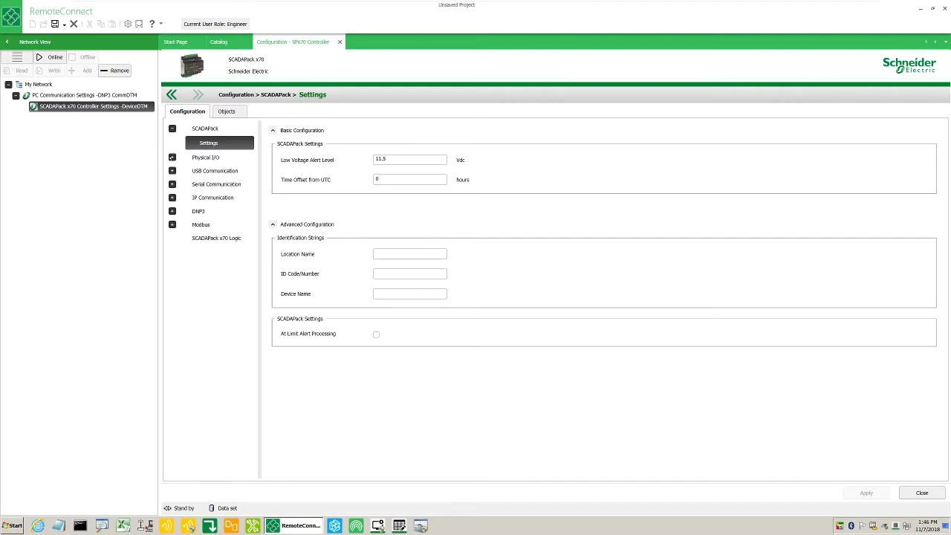
left_click(172, 158)
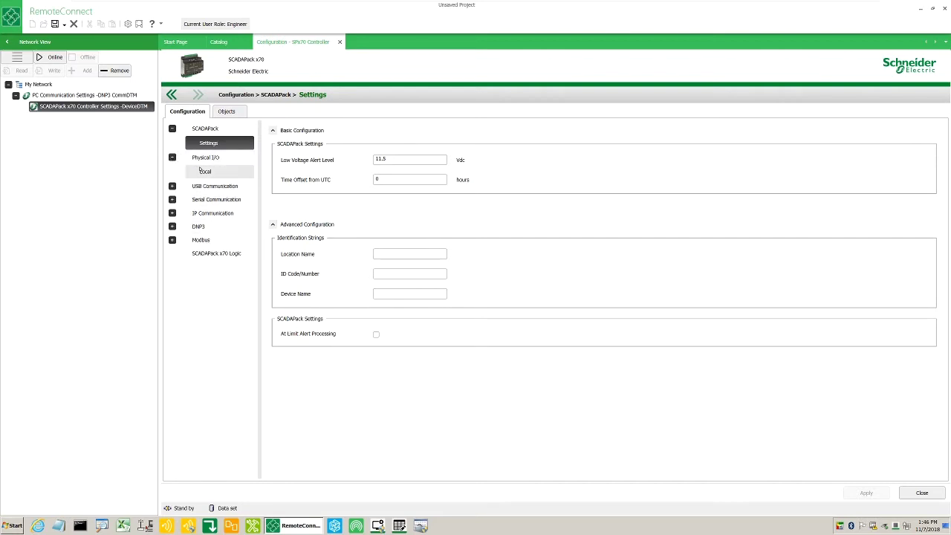
Review the Local SP575 I/O module's channel list
left_click(202, 171)
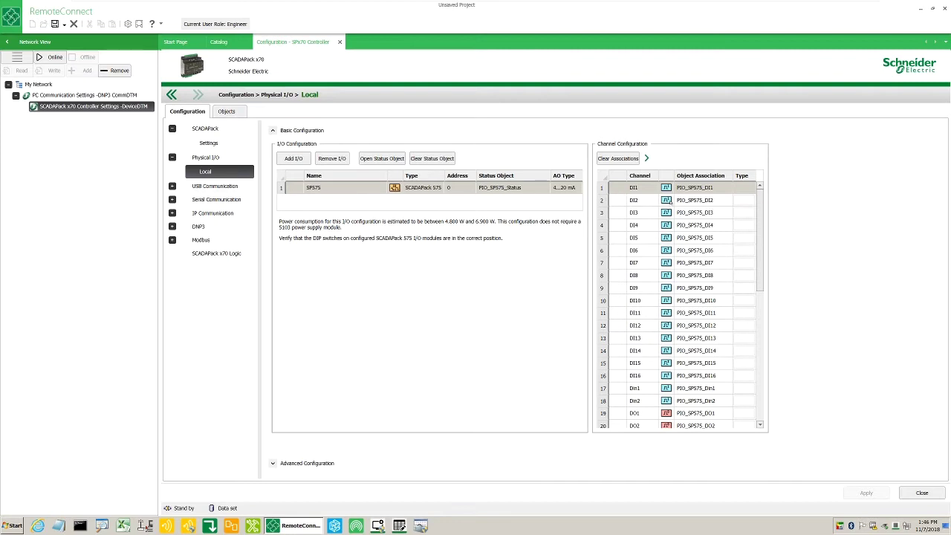
left_click(634, 213)
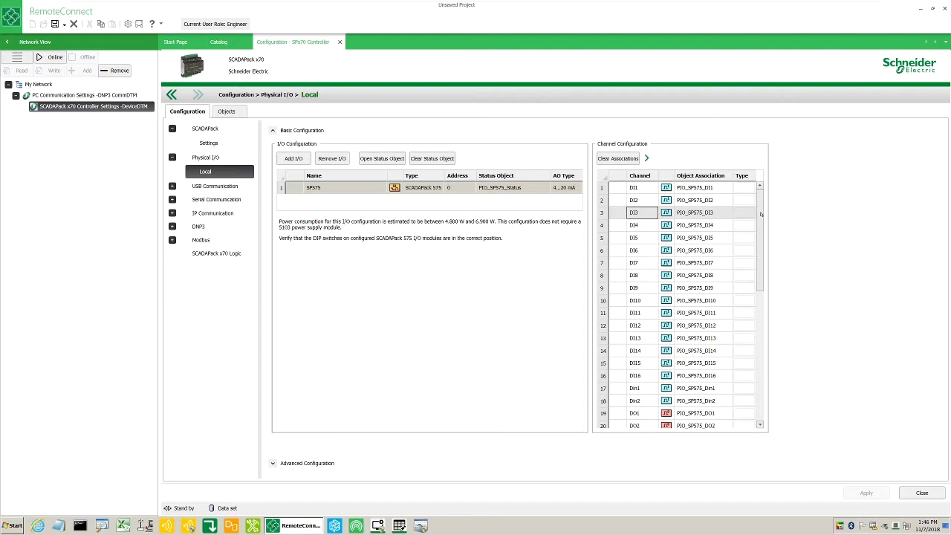
left_click_drag(760, 214, 766, 350)
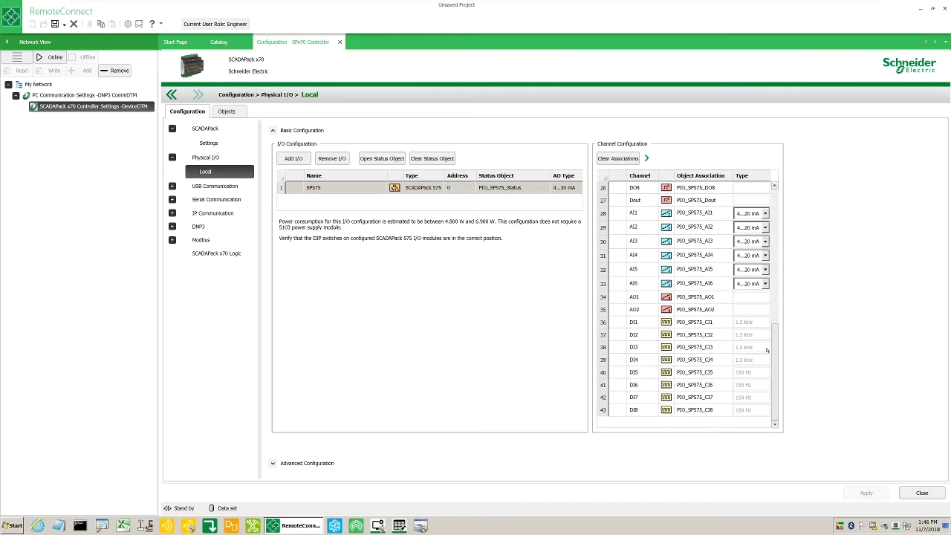
Open the USB Port page under USB Communication and leave Port Function Enabled
double_click(214, 186)
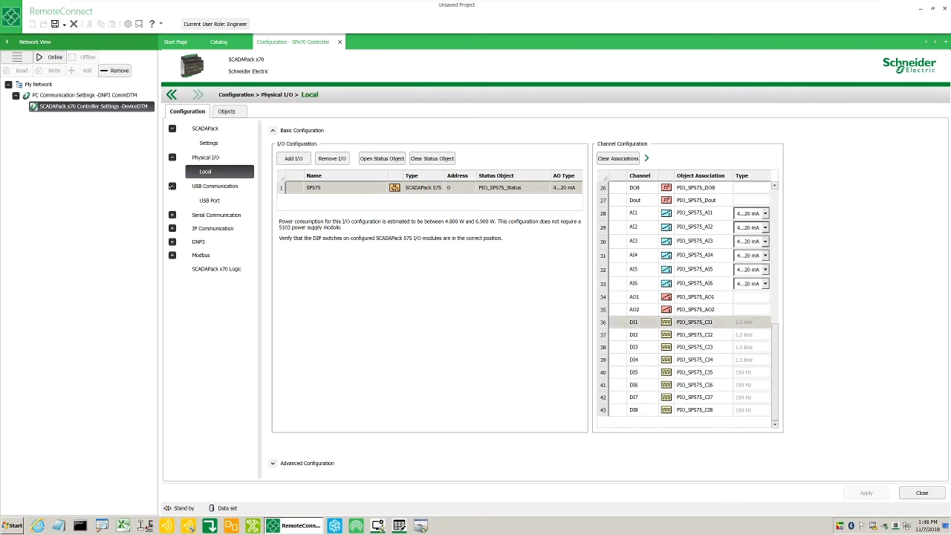
left_click(195, 188)
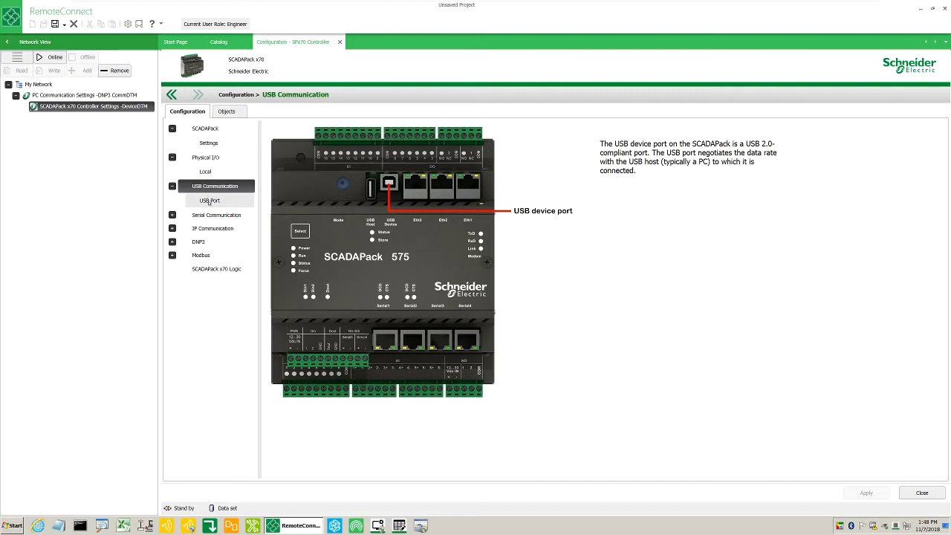
left_click(210, 202)
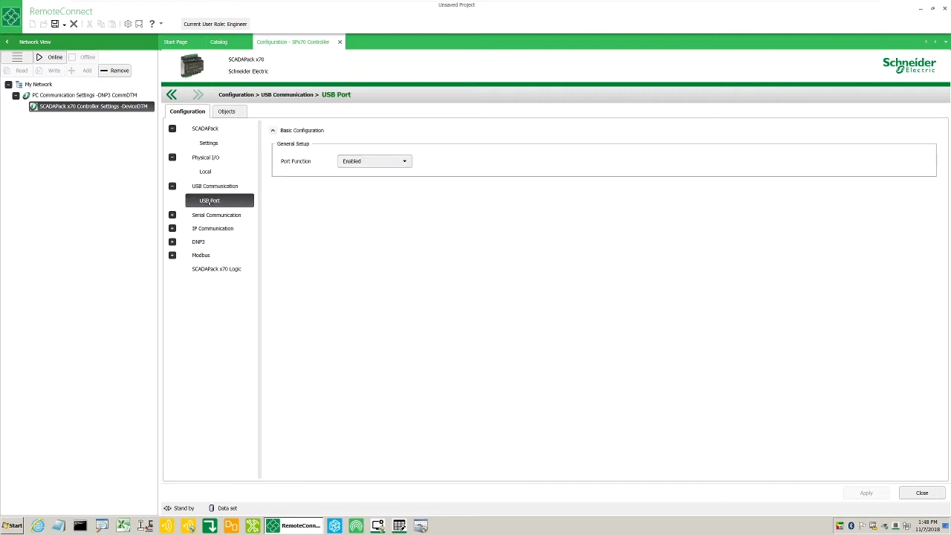
left_click(354, 161)
left_click(354, 161)
Step through the serial Ports pin assignments and Serial 1's advanced DNP3 settings, ending on Serial 2
left_click(172, 214)
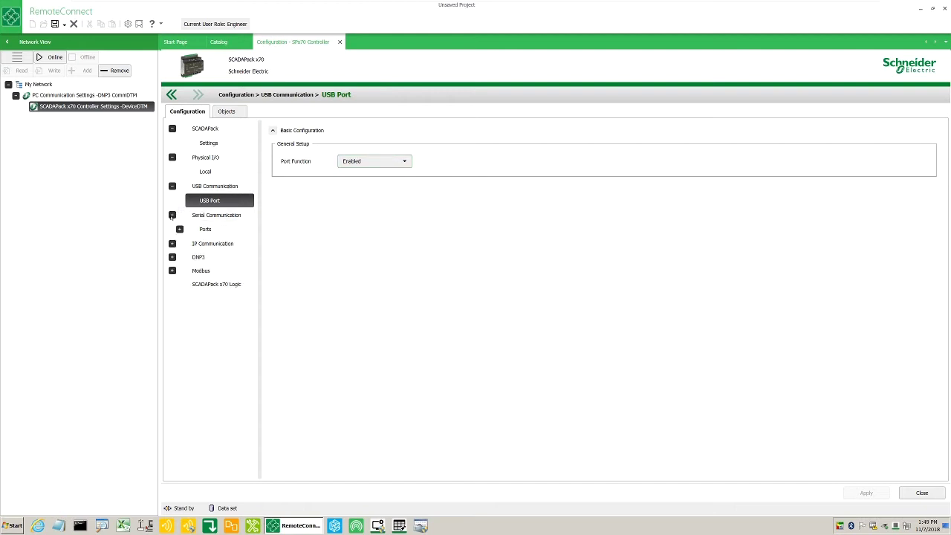
left_click(180, 229)
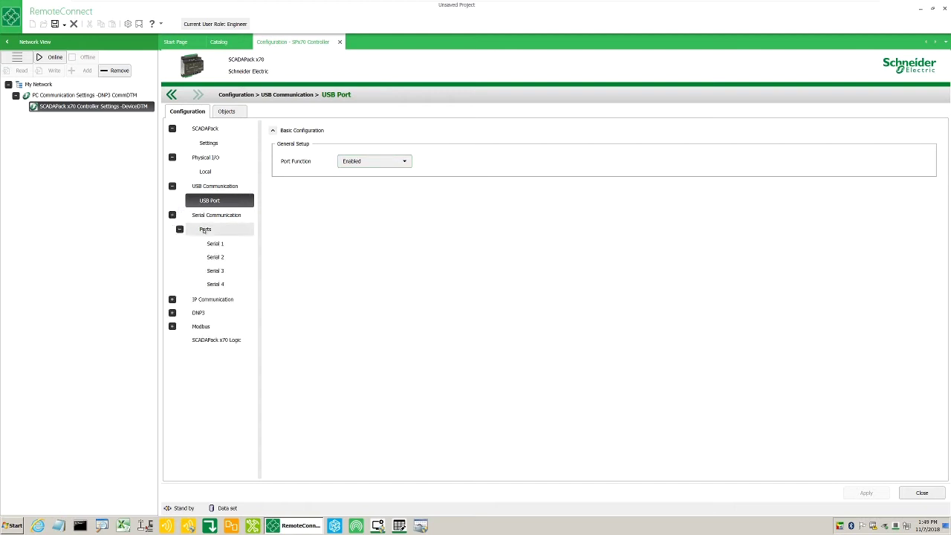
left_click(204, 230)
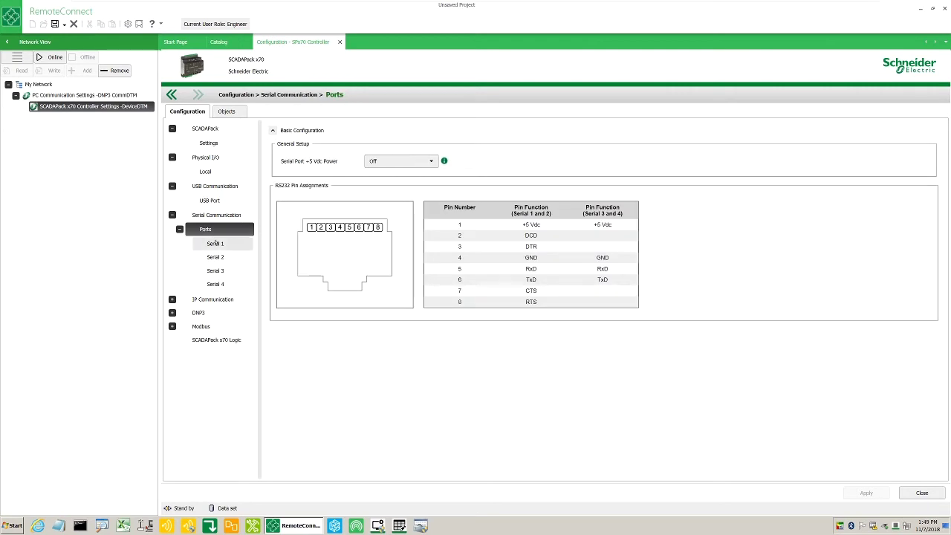
left_click(215, 243)
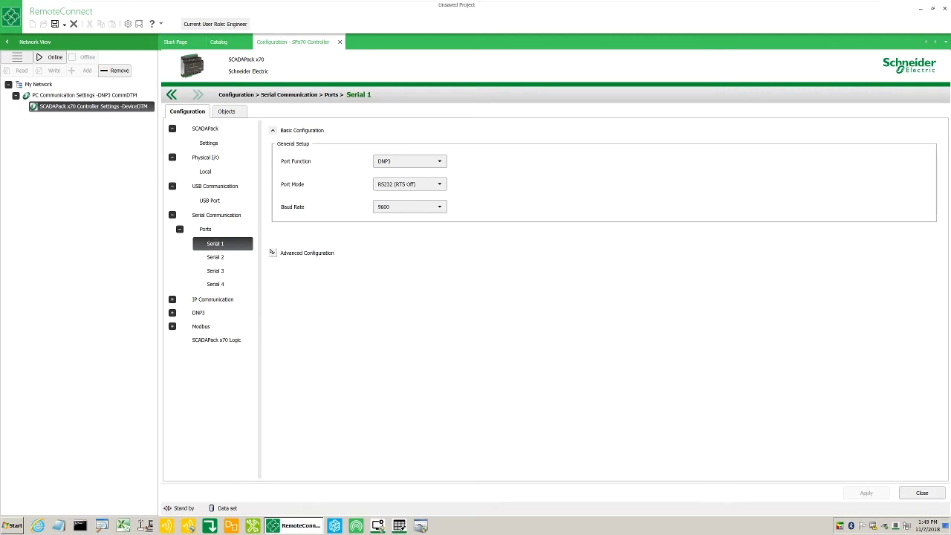
left_click(273, 253)
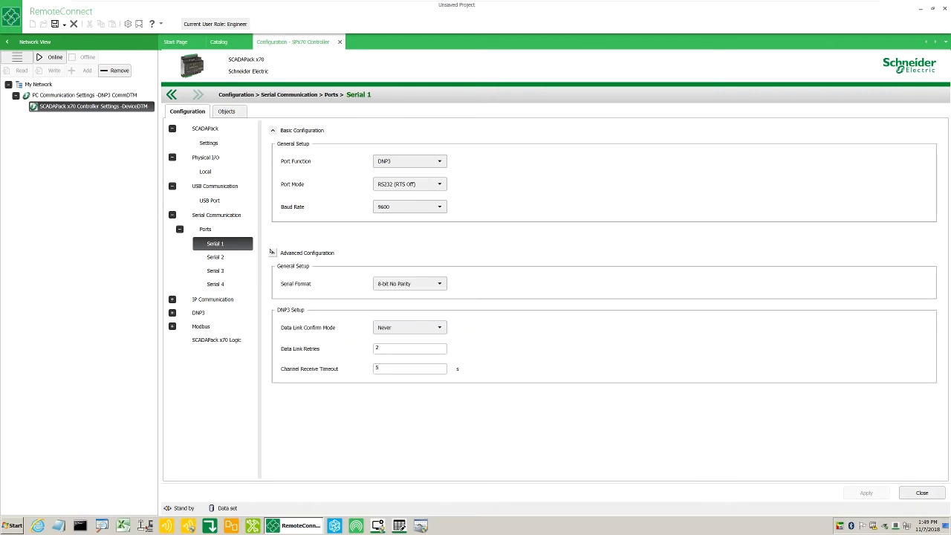
left_click(239, 256)
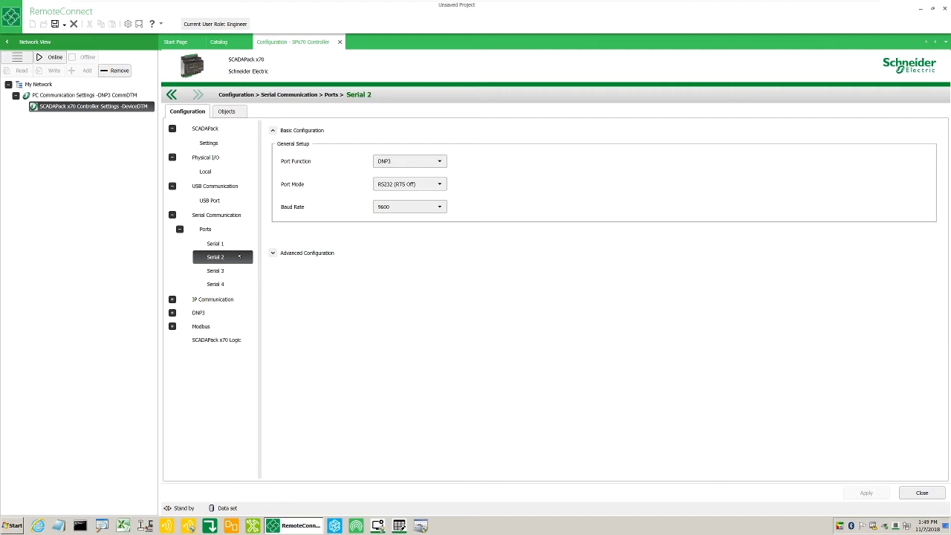
Review the IP Communication, Ethernet Ports (gateway 0.0.0.0), Services, Routing Table and IP Whitelist pages
left_click(199, 300)
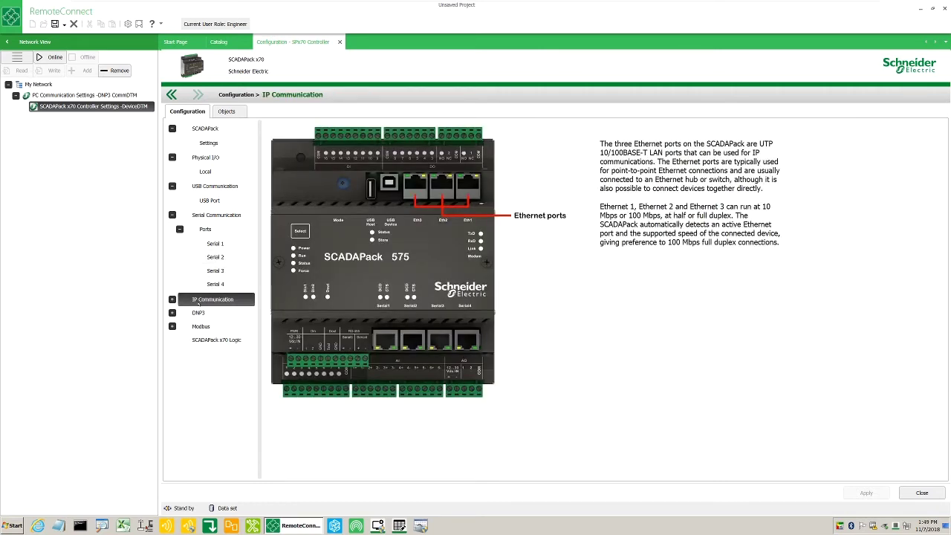
left_click(172, 299)
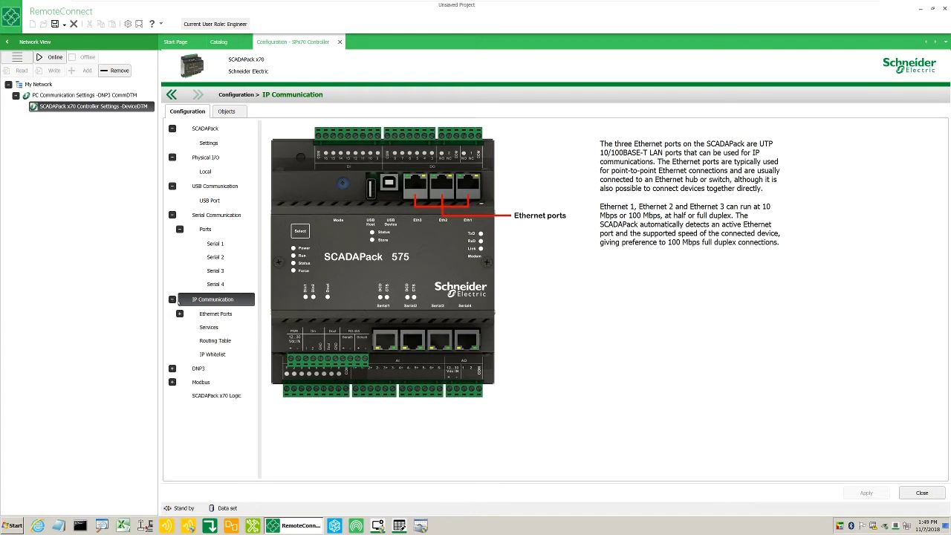
left_click(211, 312)
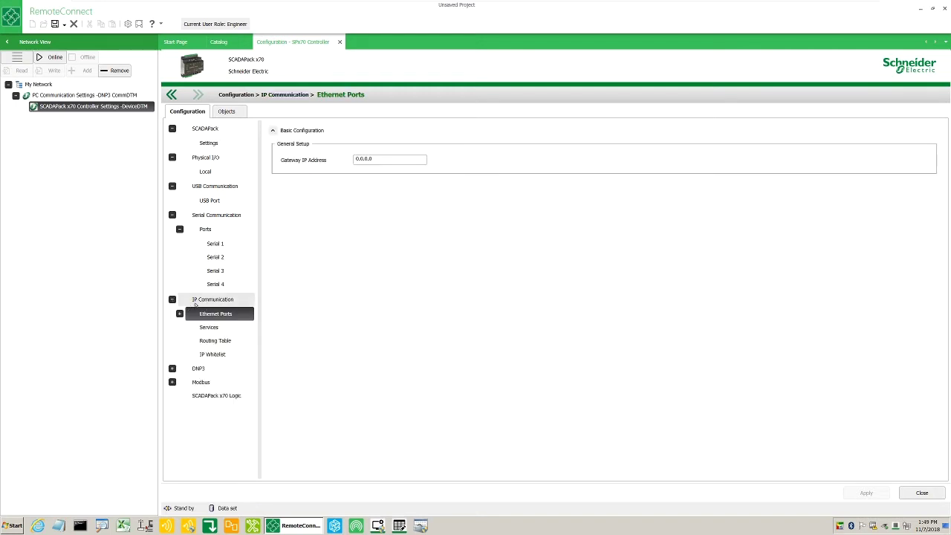
left_click_drag(379, 158, 332, 160)
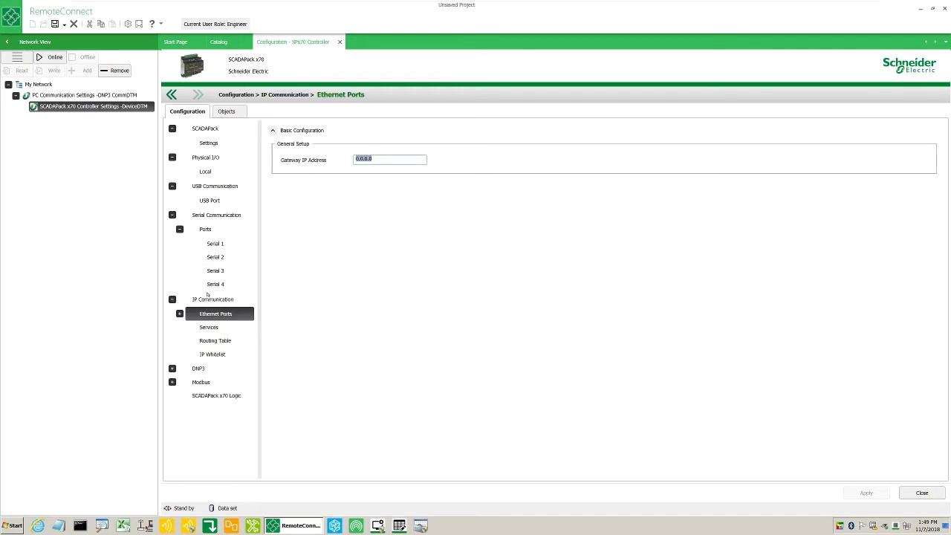
double_click(212, 313)
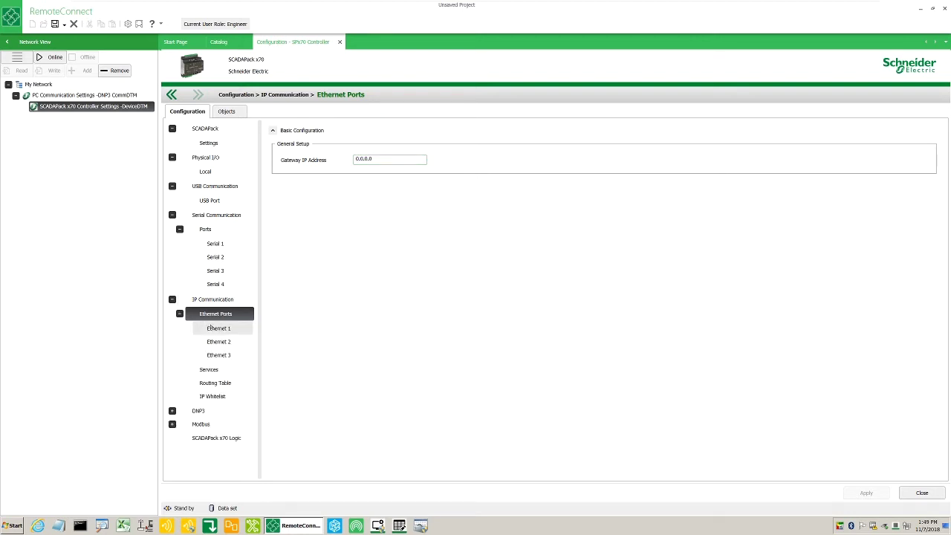
left_click(209, 369)
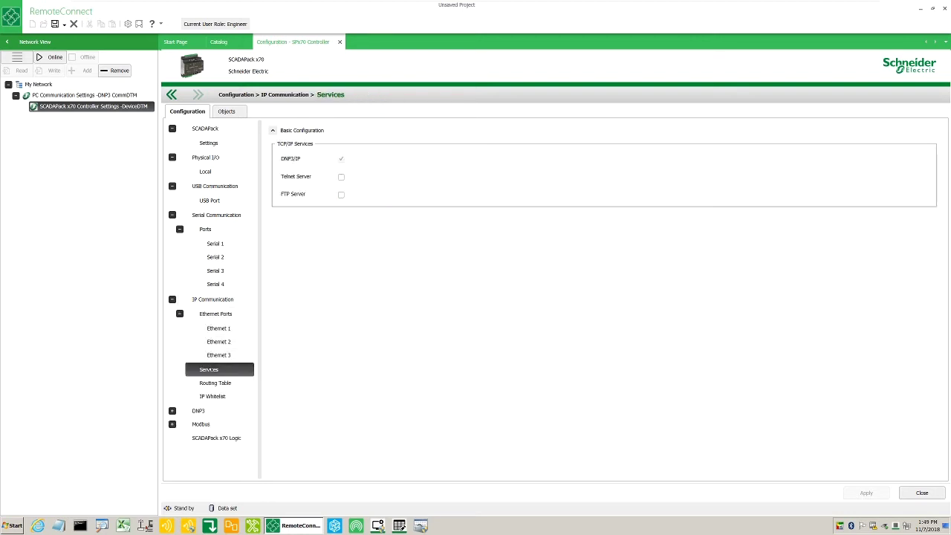
left_click(214, 382)
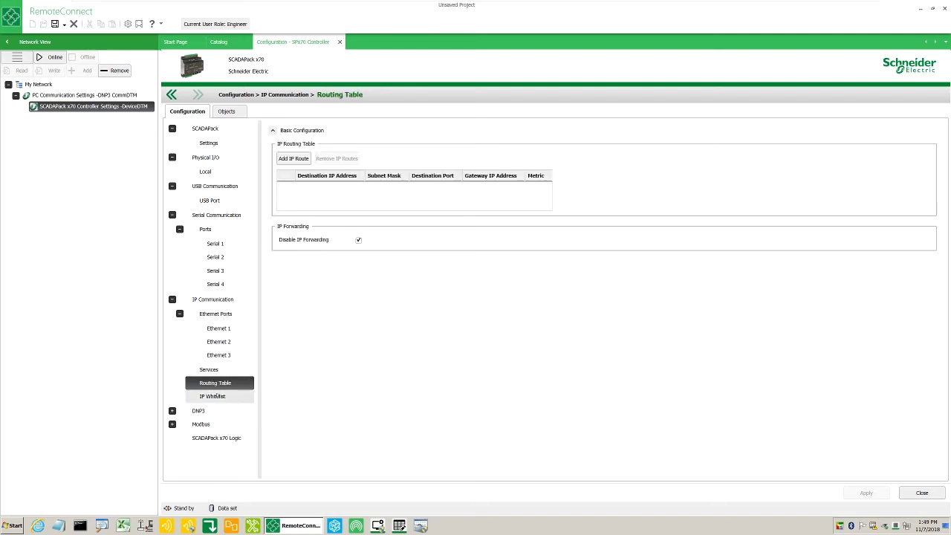
left_click(213, 396)
Open the DNP3 Slave's Connection to Master 1 page
left_click(199, 410)
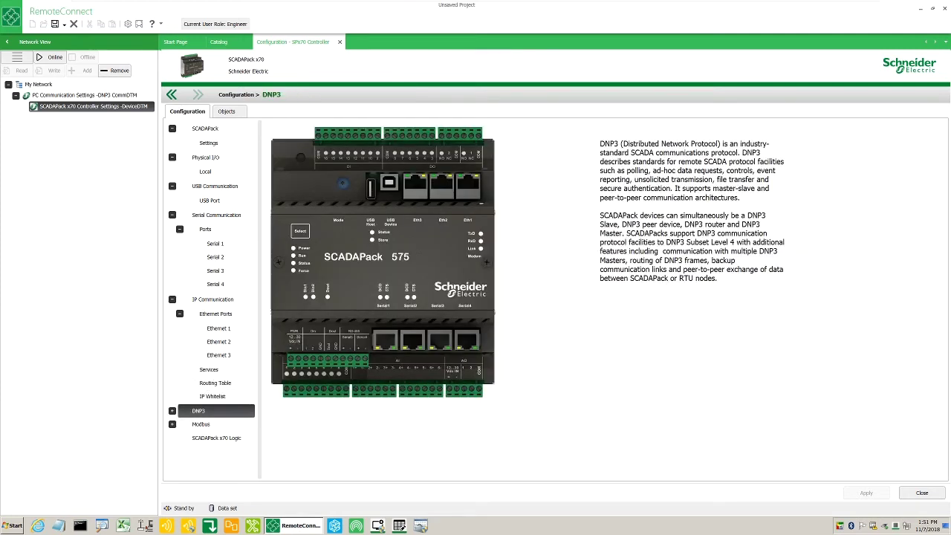
left_click(172, 411)
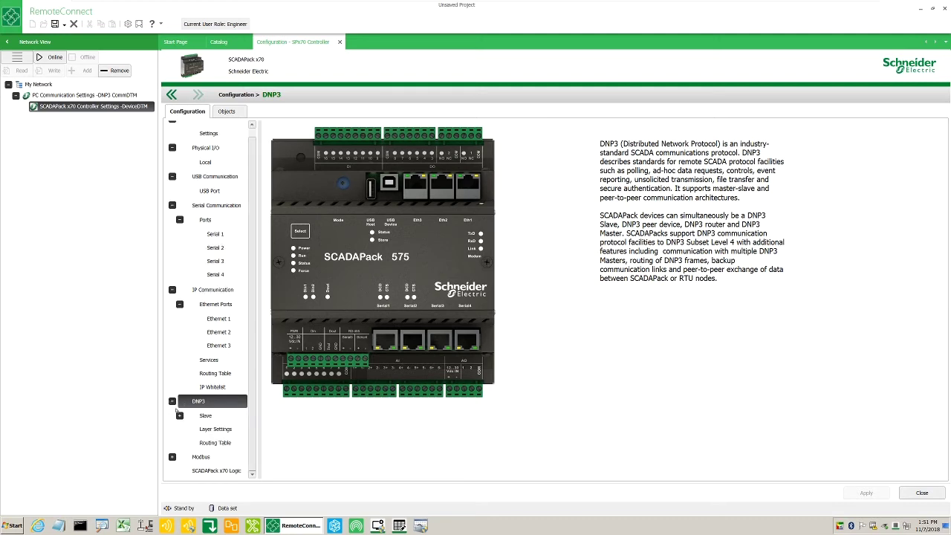
left_click(181, 415)
left_click(179, 415)
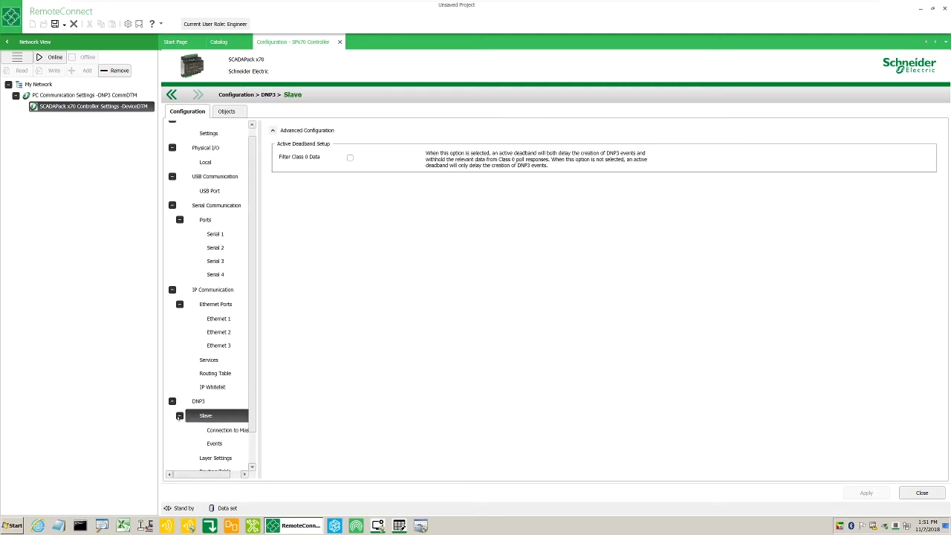
left_click(209, 430)
left_click_drag(258, 430, 347, 430)
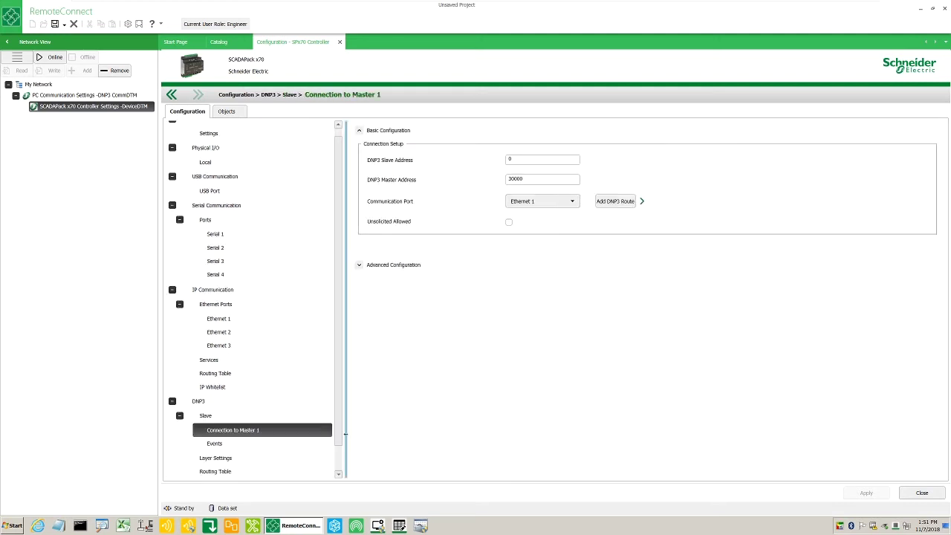
Check slave address 0, master address 30000 and port Ethernet 1, then open the Modbus overview
left_click(531, 159)
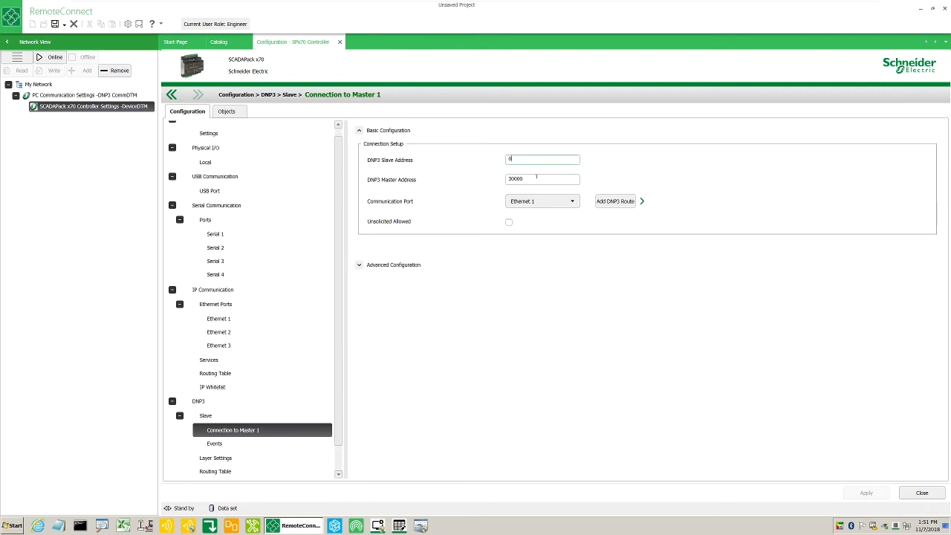
left_click(536, 176)
left_click(542, 200)
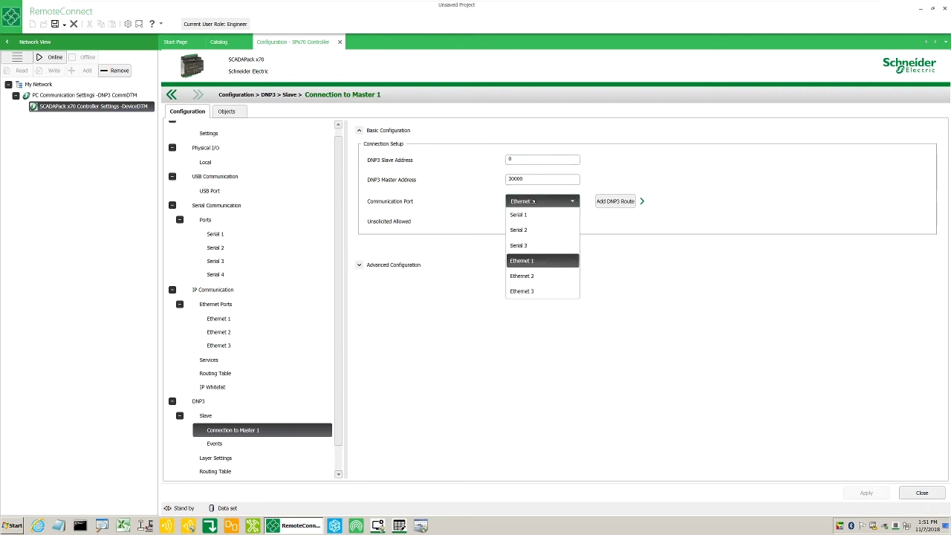
scroll(223, 416, "down", 1)
left_click(214, 457)
Review the Modbus Slave/Server settings, including advanced options, and the Store and Forward settings
left_click(172, 457)
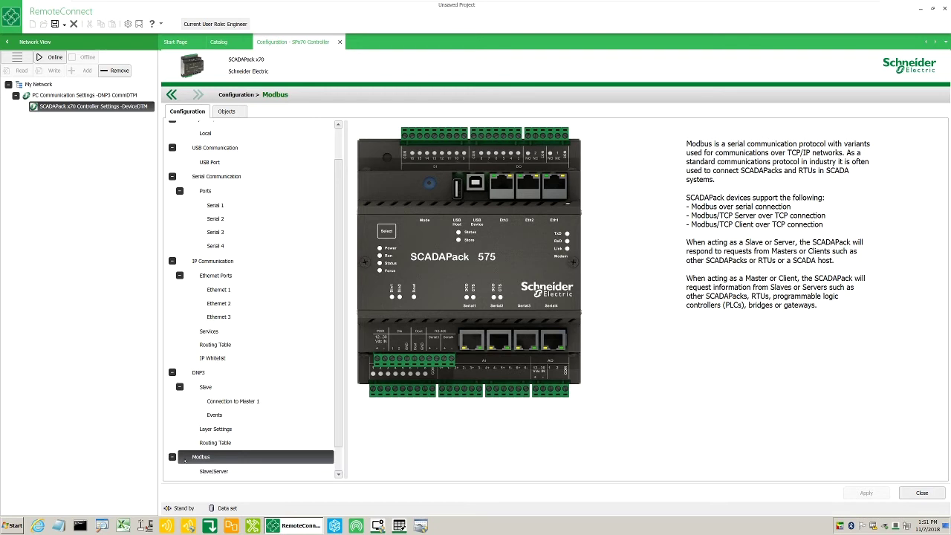
scroll(200, 446, "down", 1)
left_click(213, 442)
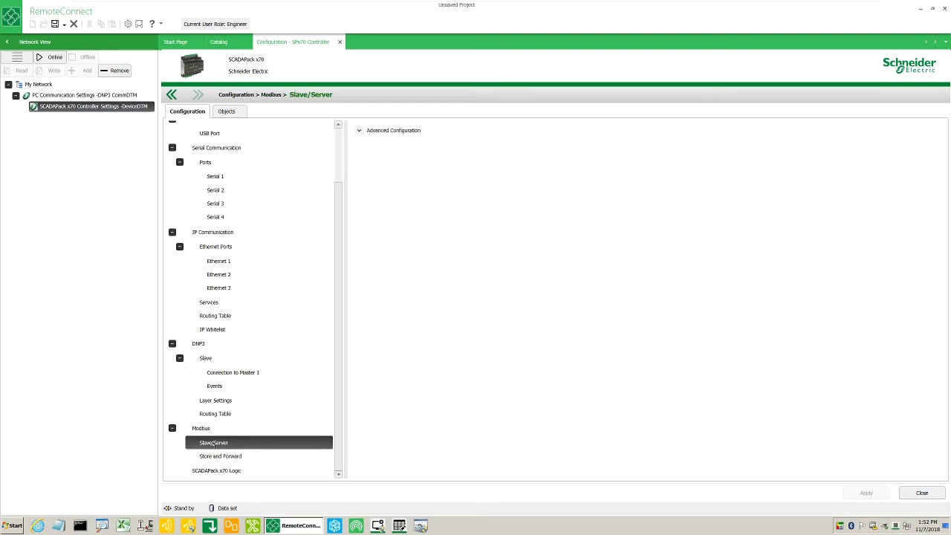
left_click(357, 131)
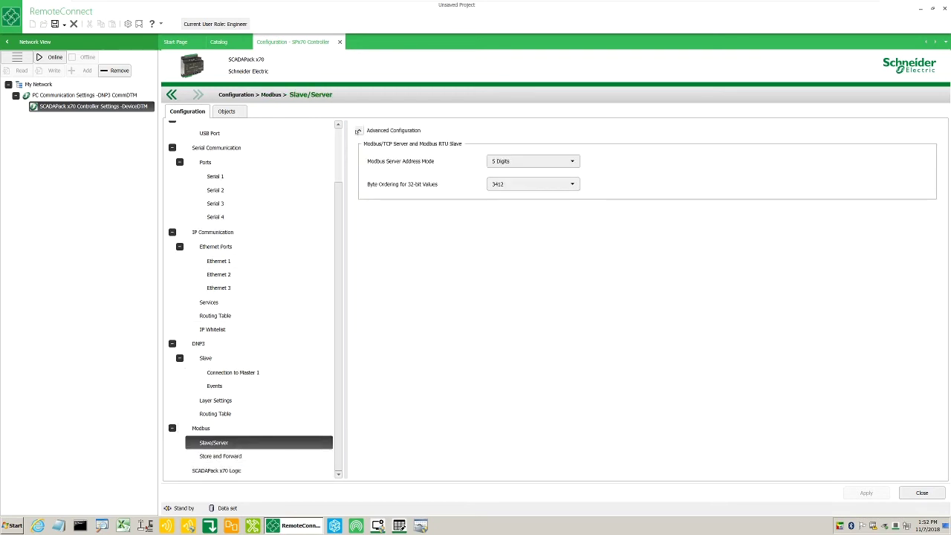
left_click(239, 456)
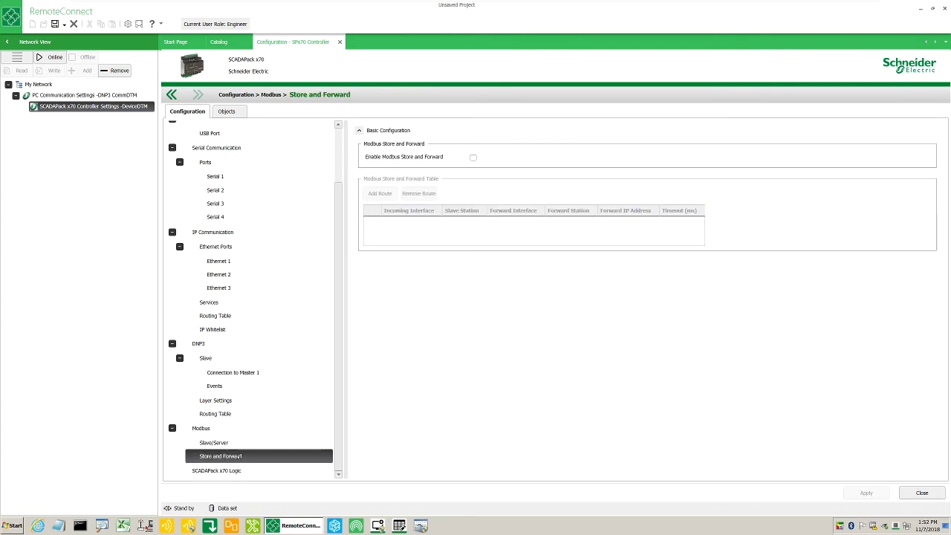
Launch the SCADAPack x70 Logic editor and browse its derived variables, down to PIO_SP575_CI3
left_click(222, 471)
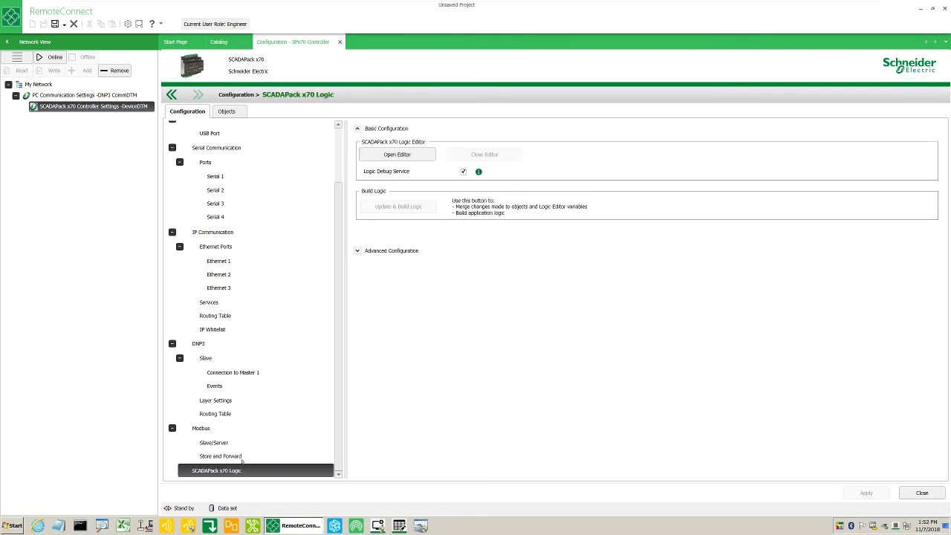
left_click(404, 154)
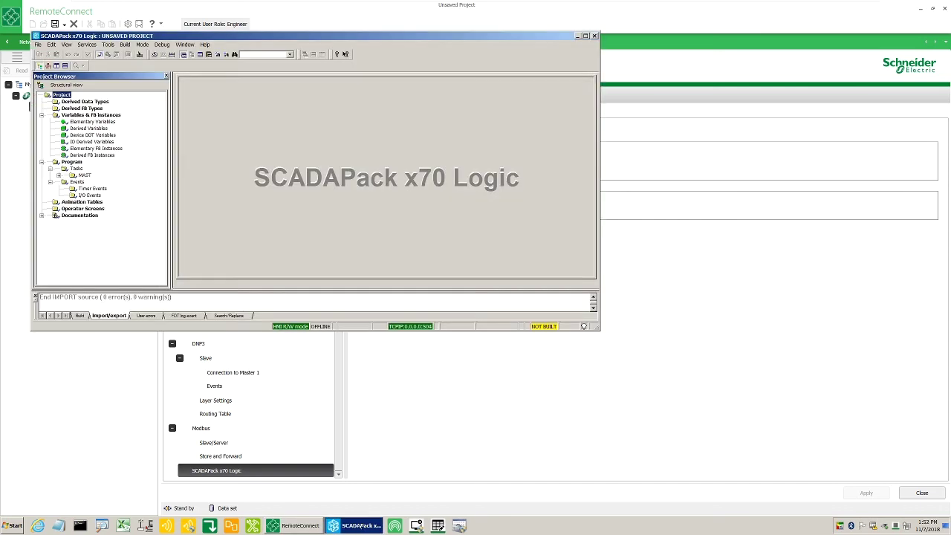
double_click(89, 128)
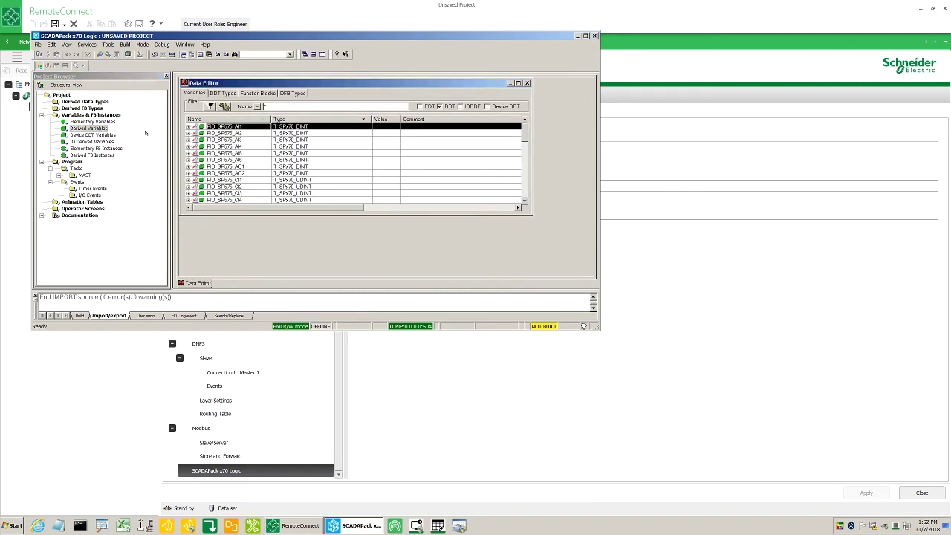
key("Down")
key("Down")
key("Down")
key("Down")
key("Down")
key("Down")
key("Down")
key("Down")
key("Down")
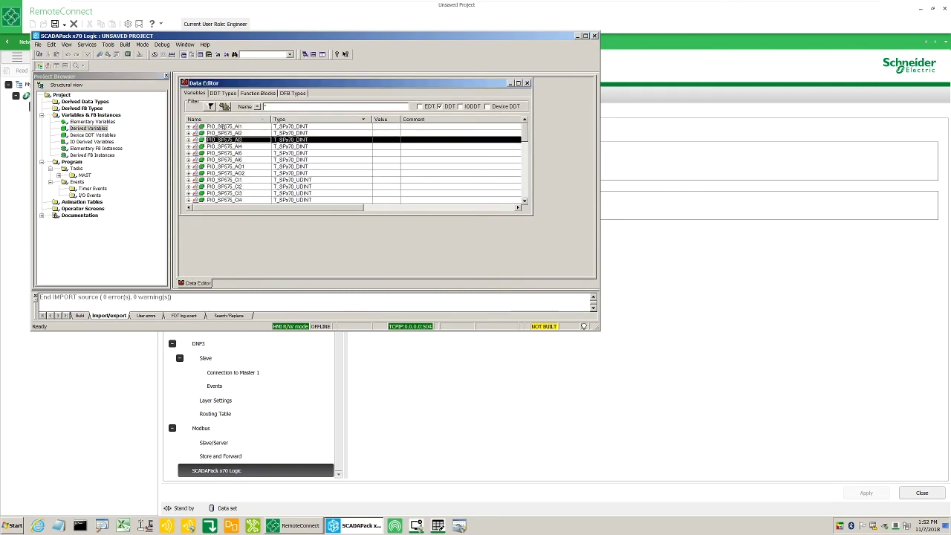
key("Down")
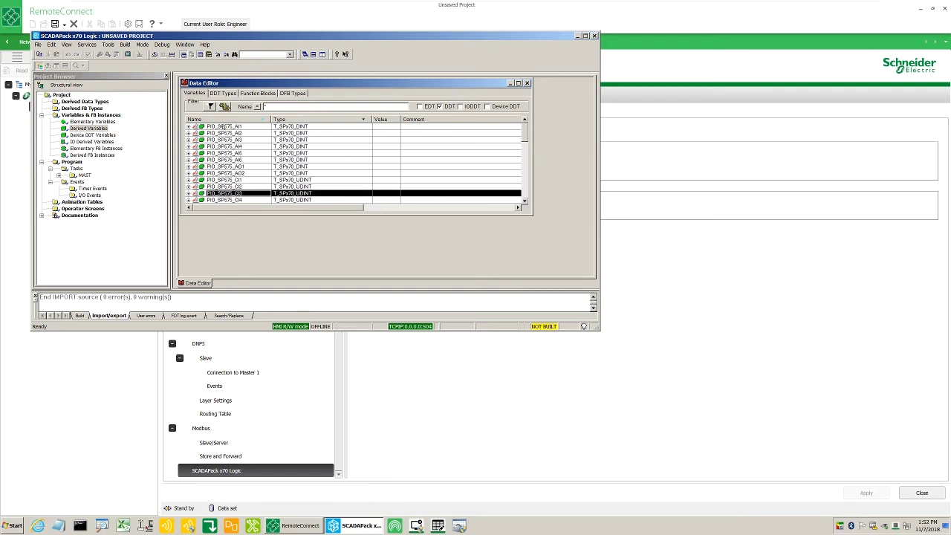